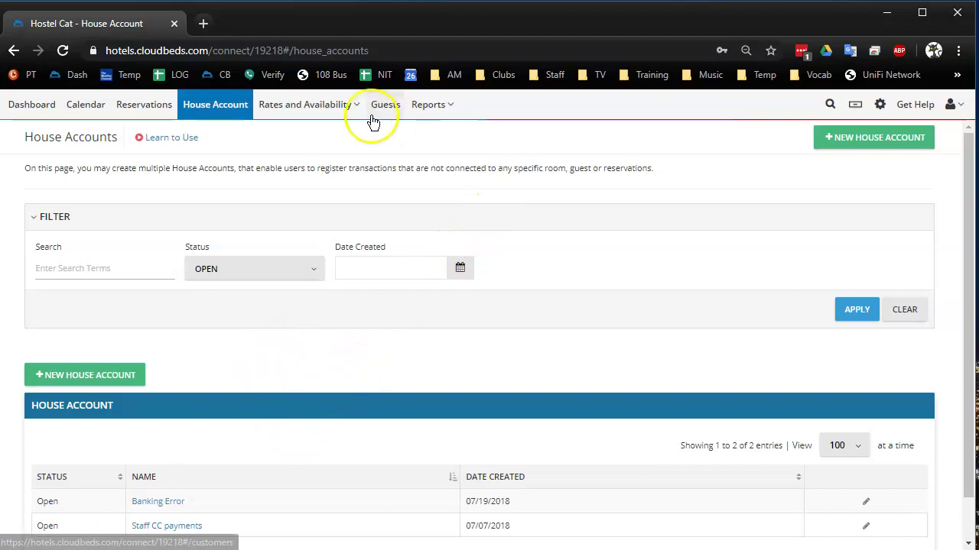
Review the available Production Reports, including Channel Production, Reservations by Rate Plan and Reservations By Country.
click(448, 112)
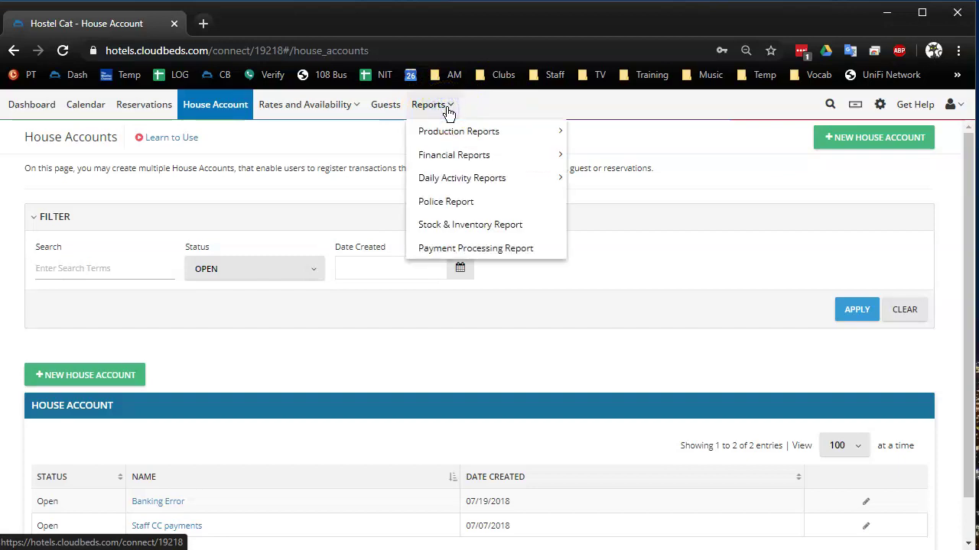
mouse_move(448, 135)
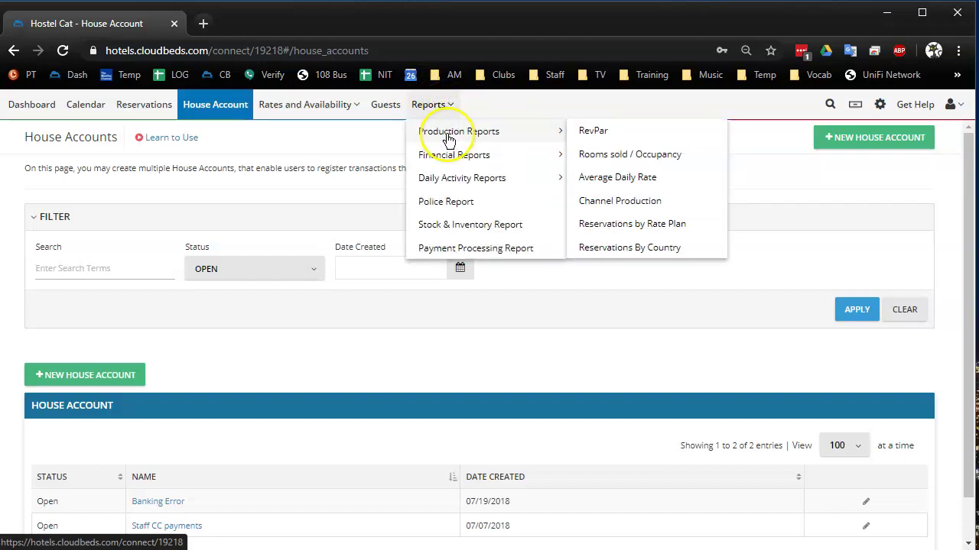
click(611, 208)
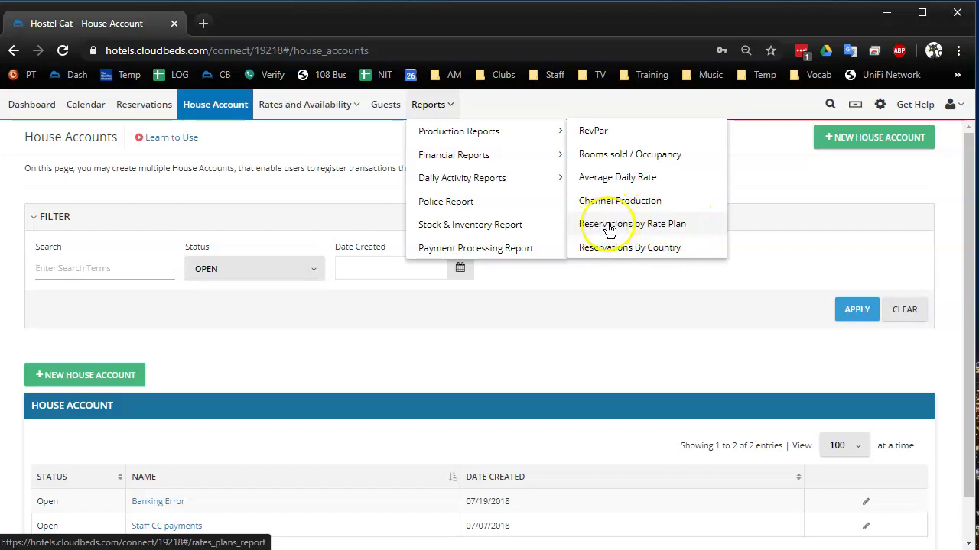
click(667, 228)
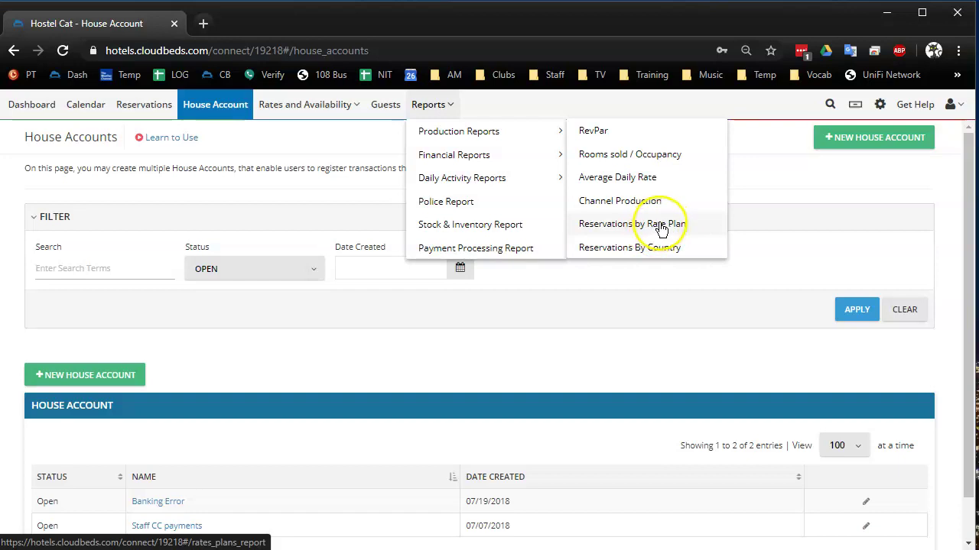
click(581, 256)
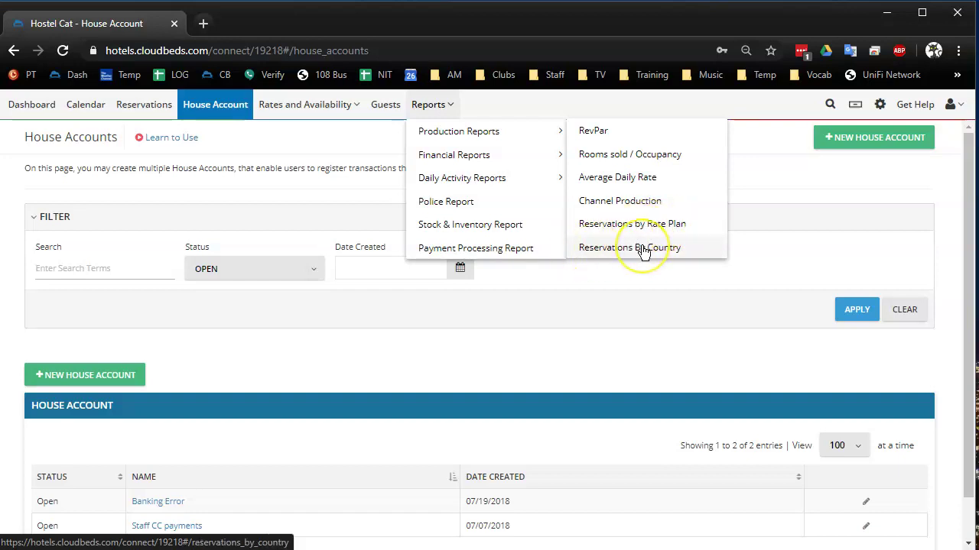
Review the available Financial Reports, from Payout / Commission Report and Transactions through Tax Report and Invoices Report.
click(480, 157)
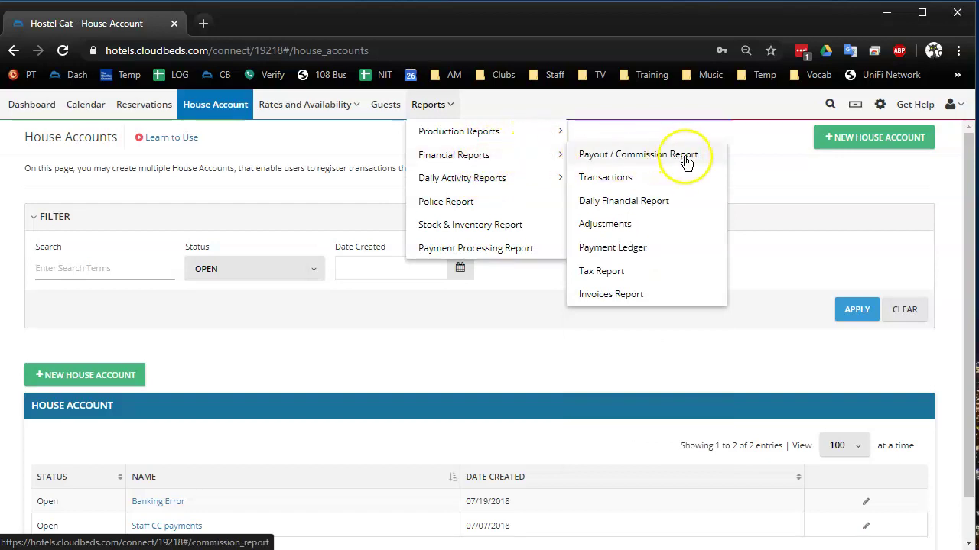
click(631, 153)
mouse_move(558, 155)
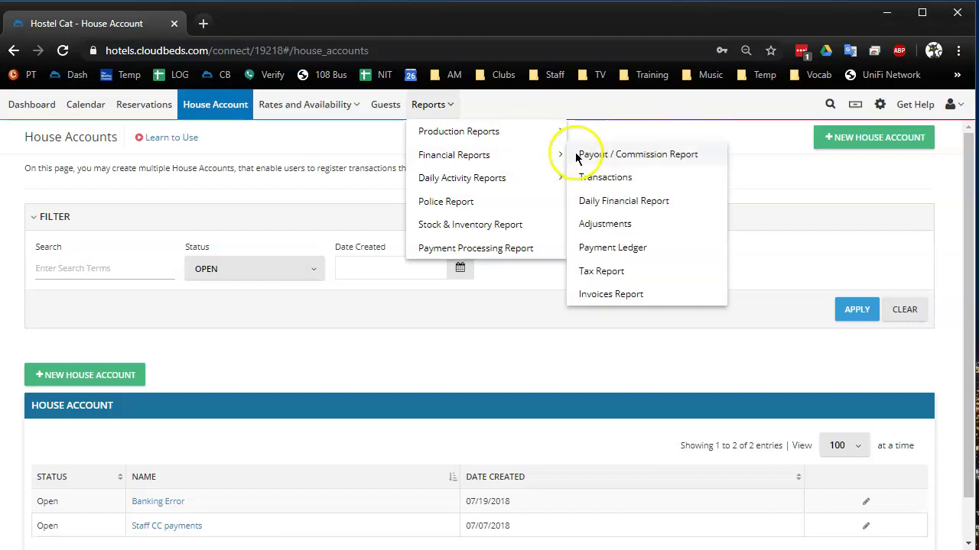
click(642, 155)
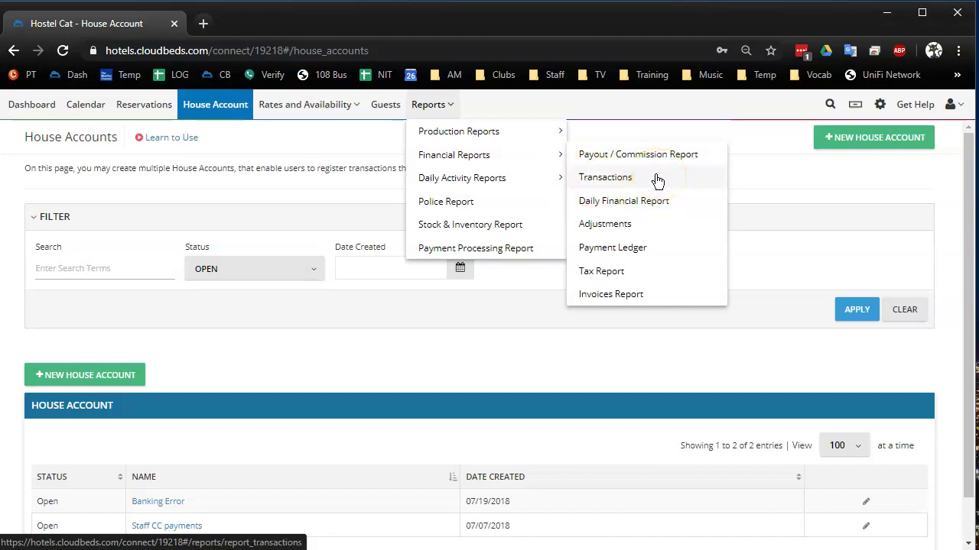
click(612, 208)
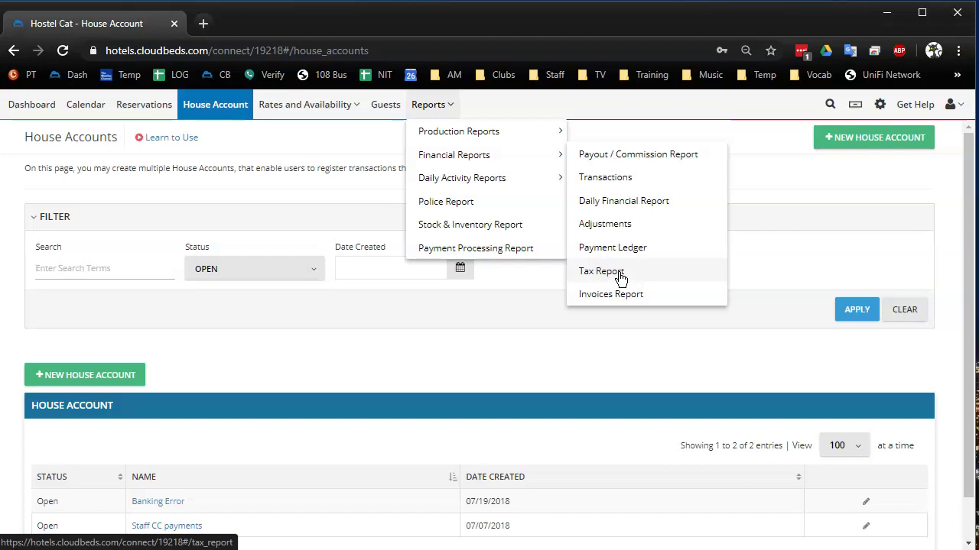
click(600, 271)
click(533, 161)
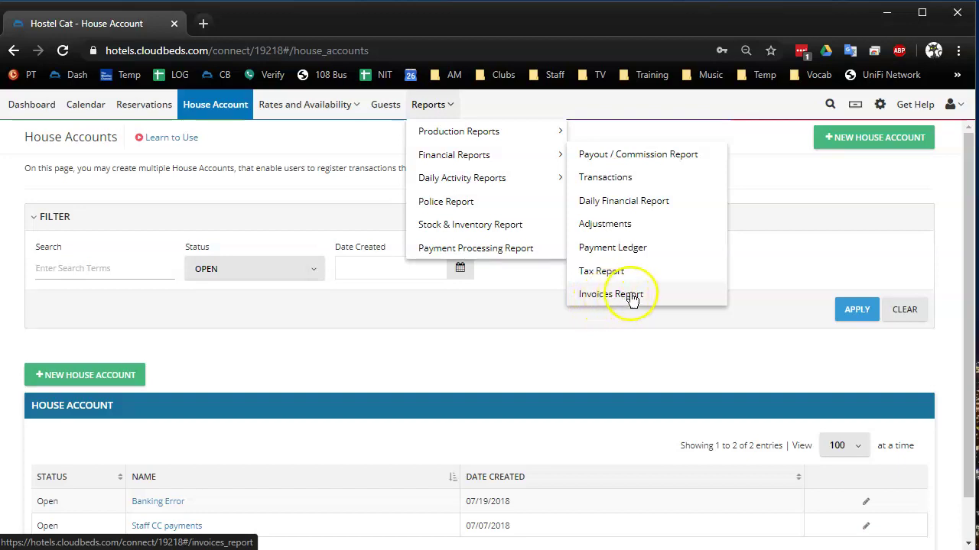
mouse_move(535, 176)
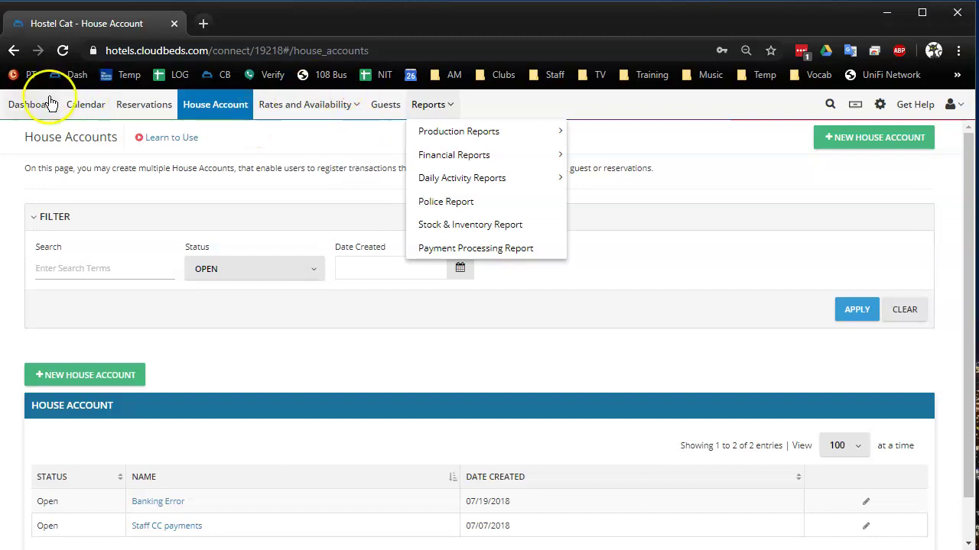
Review the Daily Activity Reports along with the Police, Stock & Inventory and Payment Processing reports.
mouse_move(459, 143)
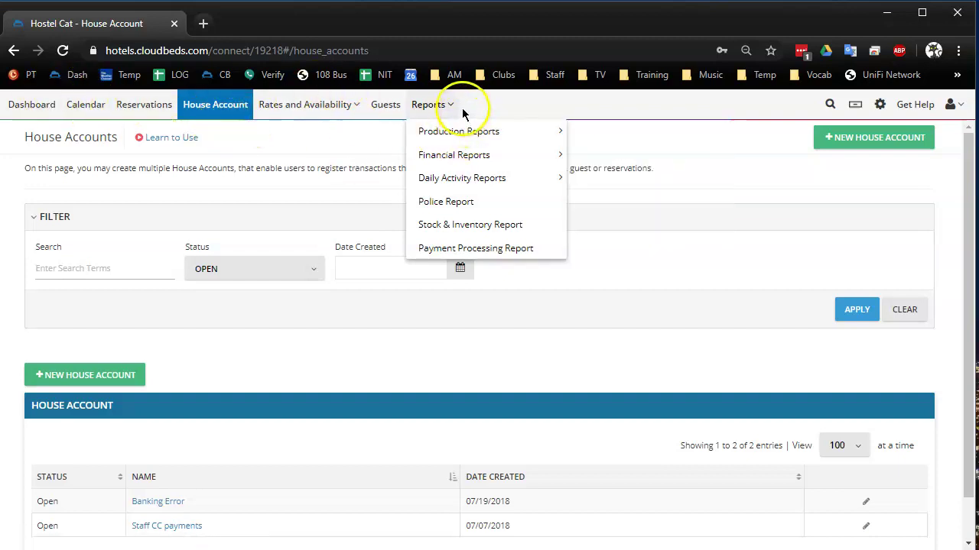
mouse_move(468, 177)
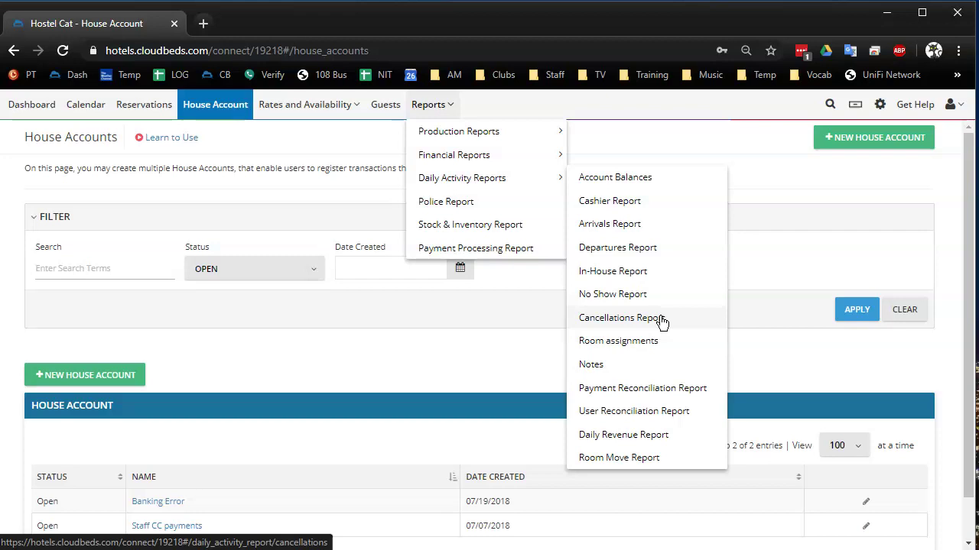
click(627, 349)
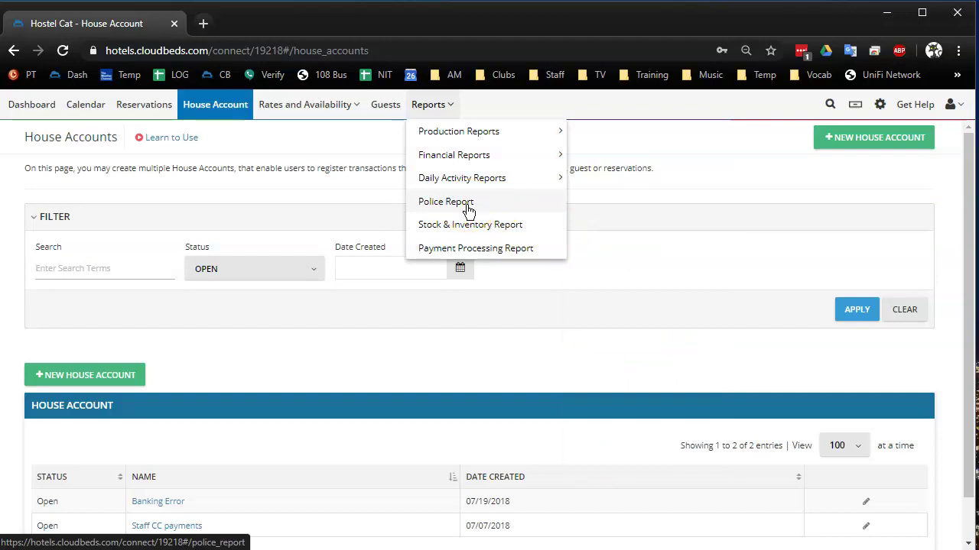
click(459, 231)
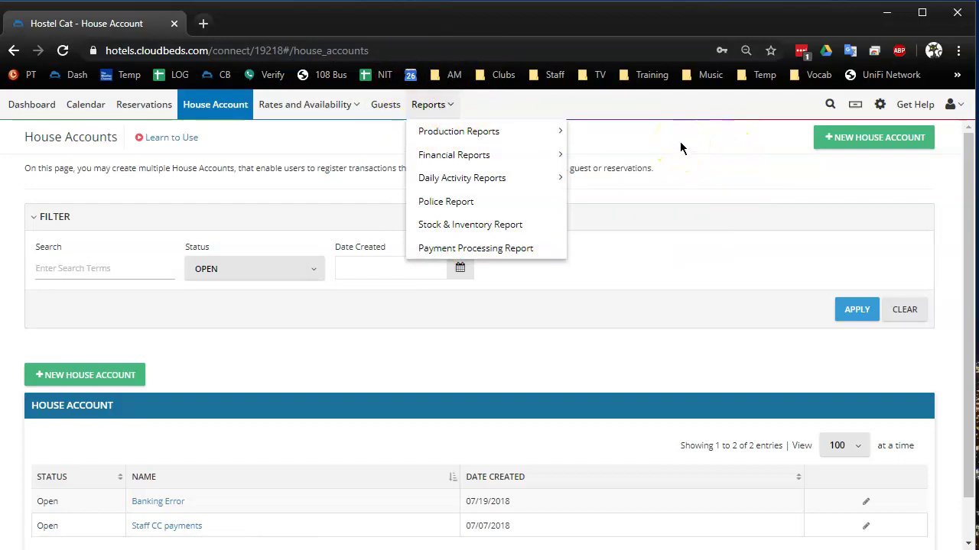
mouse_move(516, 186)
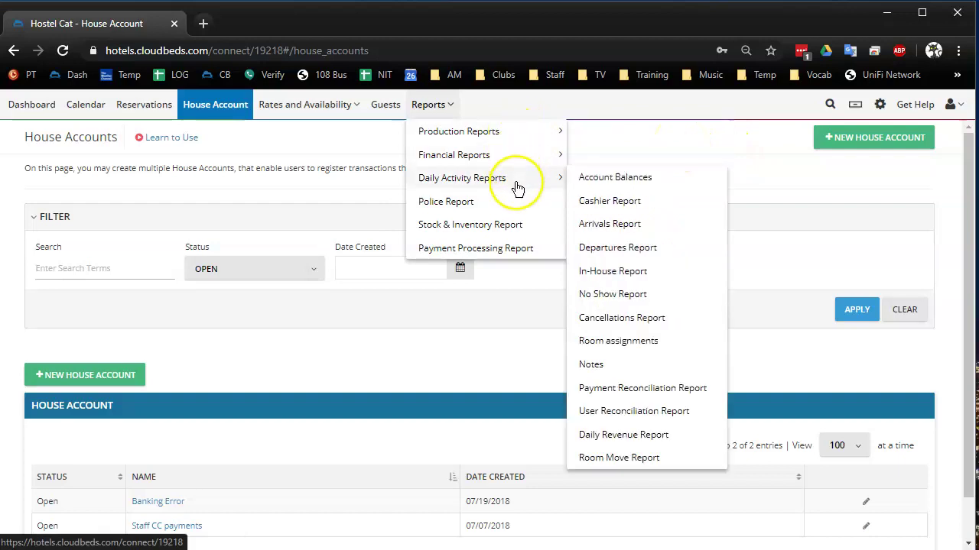
mouse_move(535, 130)
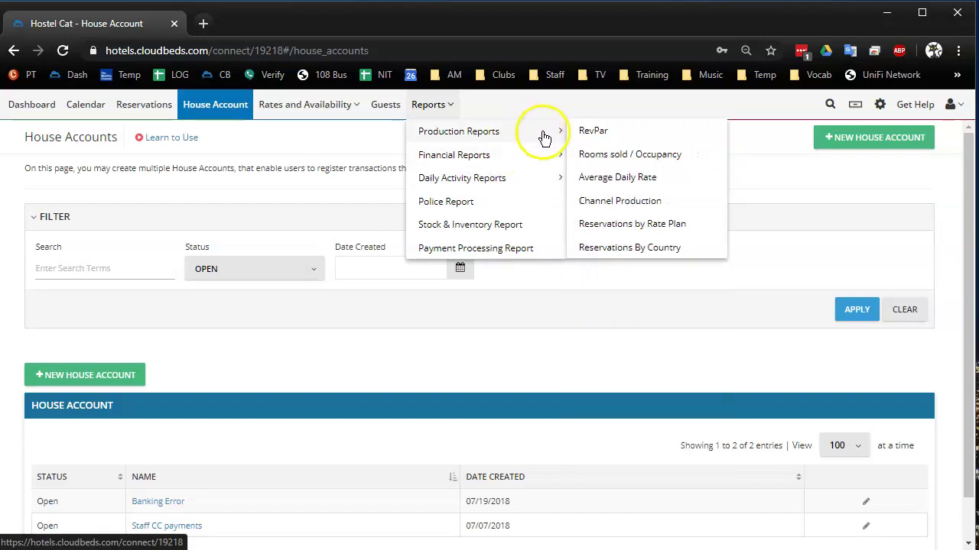
Switch to the myfrontdesk help center window and look over the report articles in its Reports category.
key(alt+Tab)
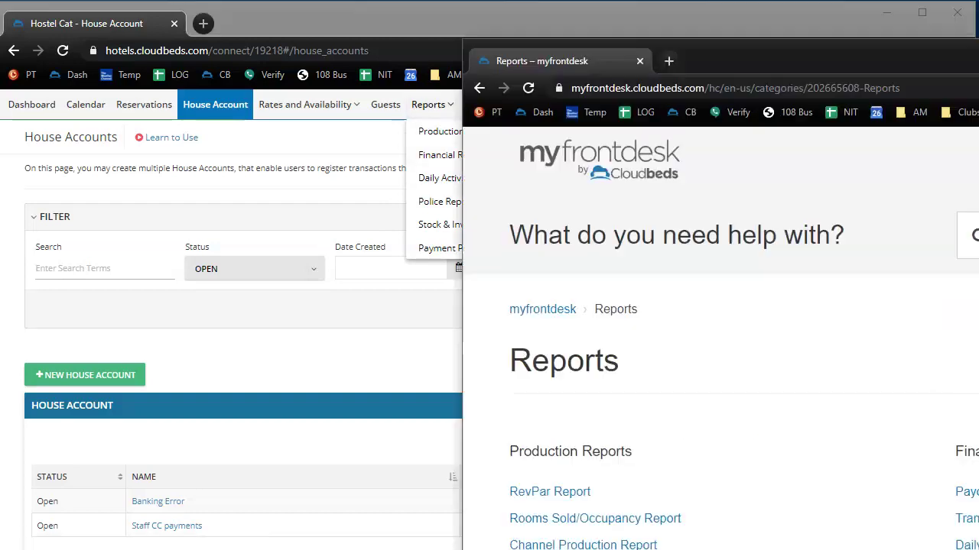
key(super+Up)
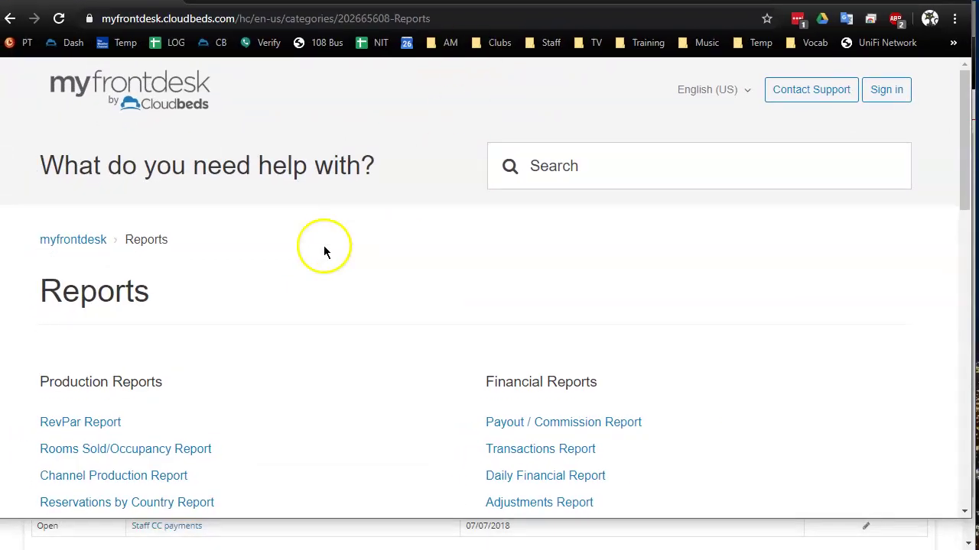
scroll(337, 260, down, 7)
scroll(417, 207, up, 1)
key(super+Down)
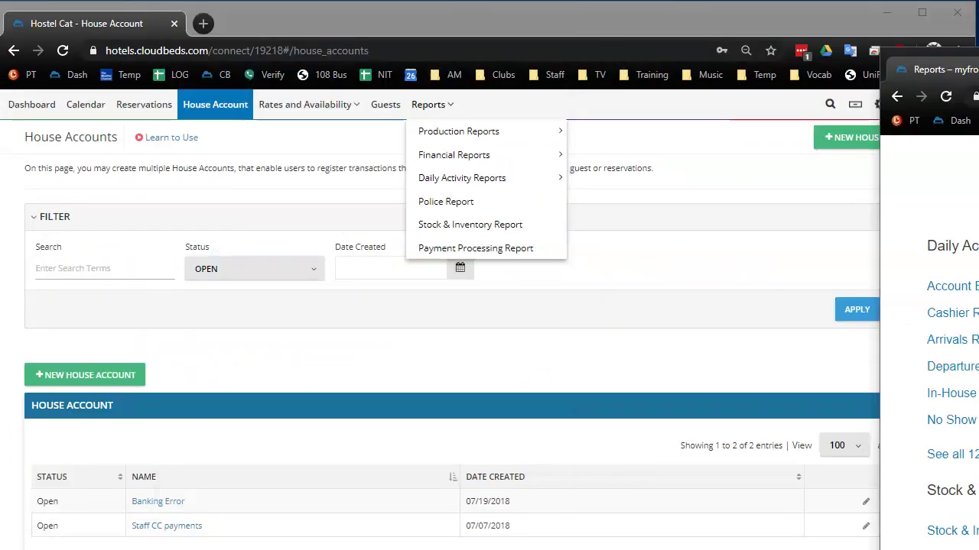
mouse_move(438, 124)
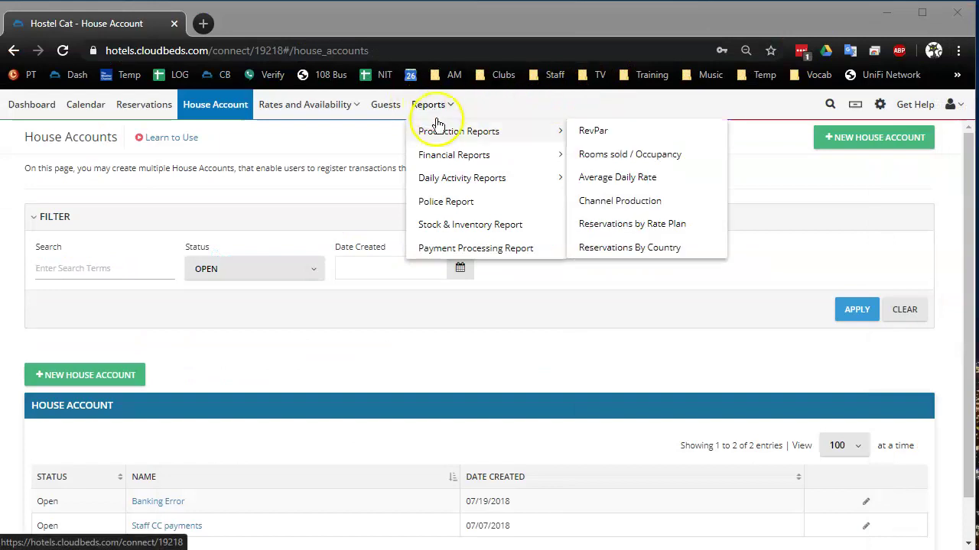
mouse_move(518, 147)
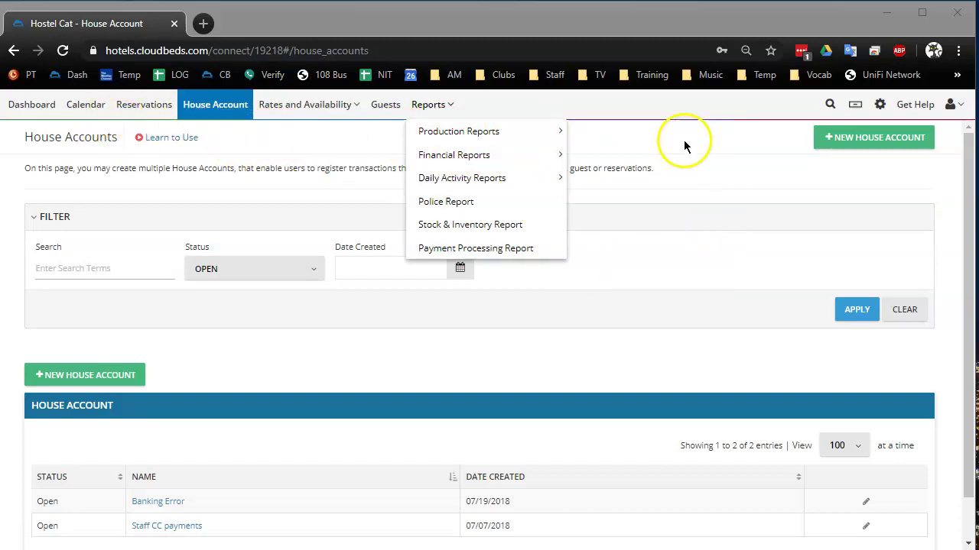
click(683, 141)
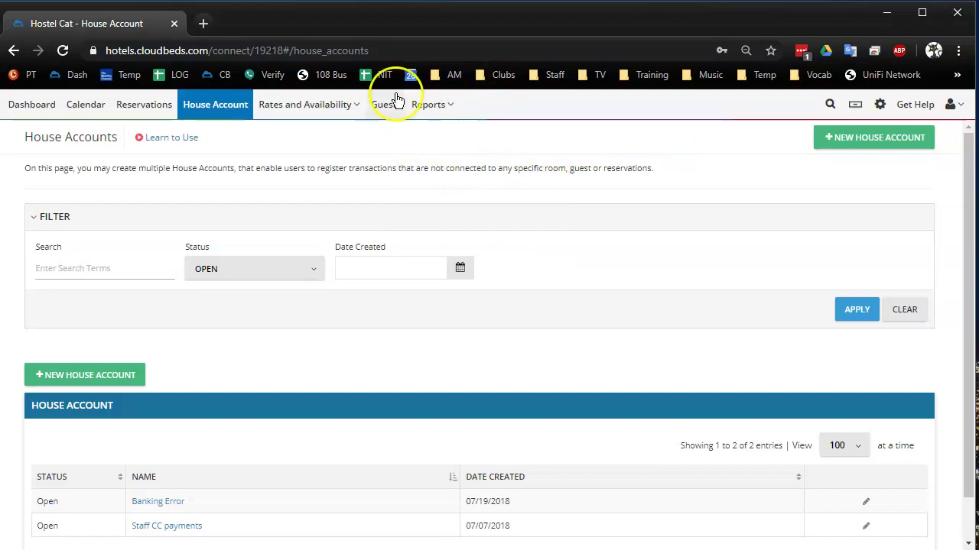
click(343, 105)
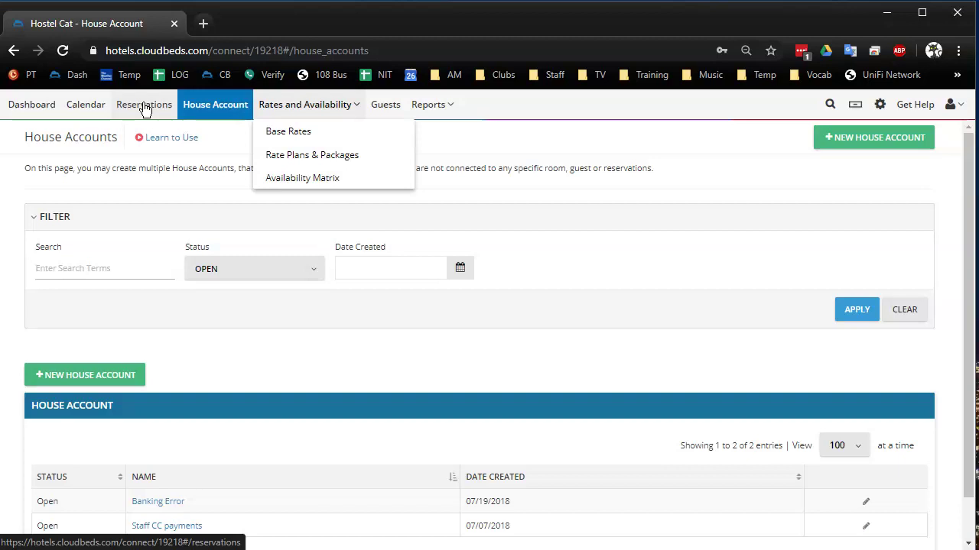
Open the Manage settings page and locate the Activity Log entry in the Logs section.
click(881, 105)
scroll(335, 332, down, 6)
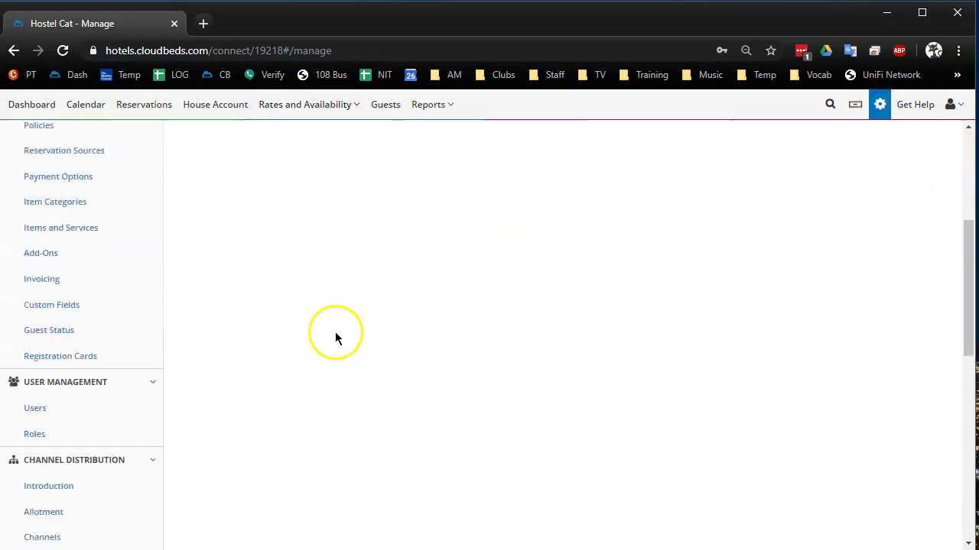
scroll(313, 334, down, 2)
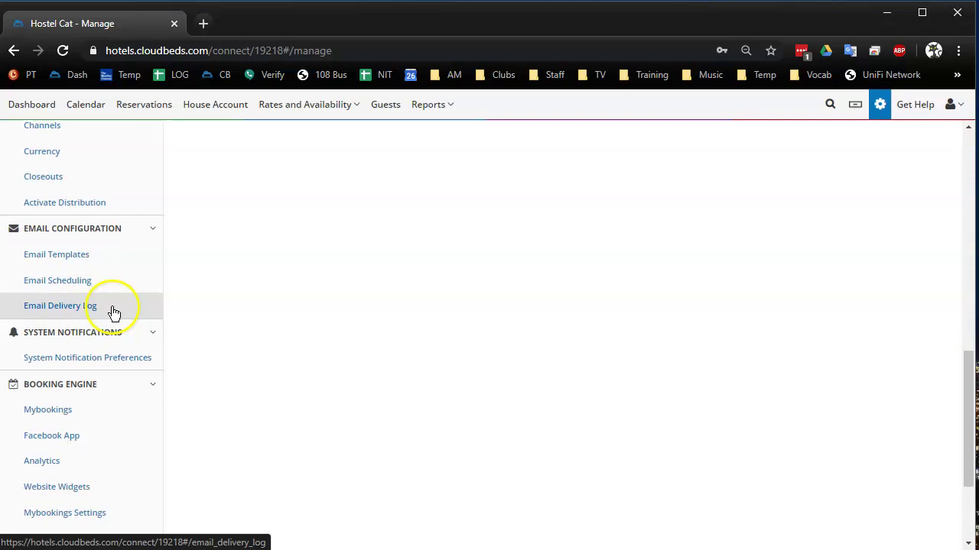
scroll(171, 315, down, 1)
scroll(172, 310, down, 2)
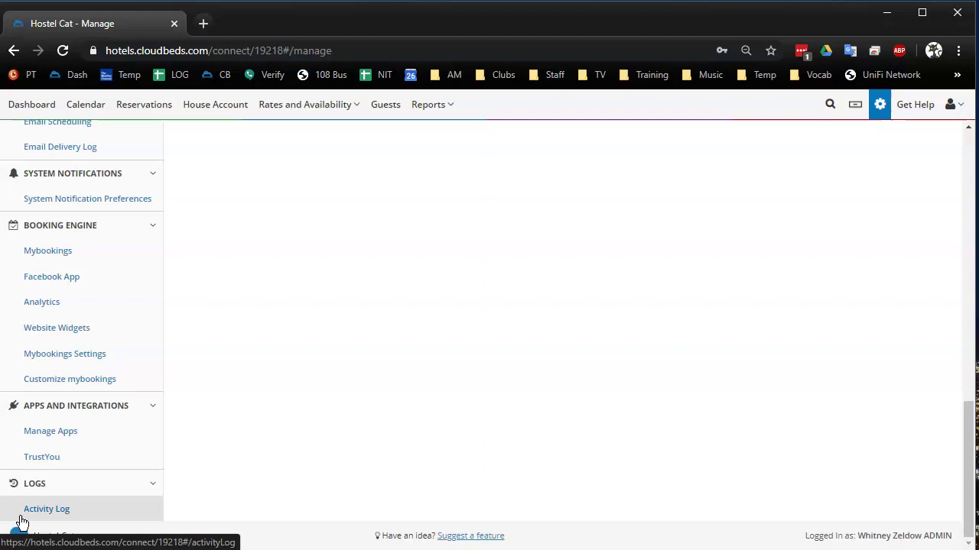
click(59, 511)
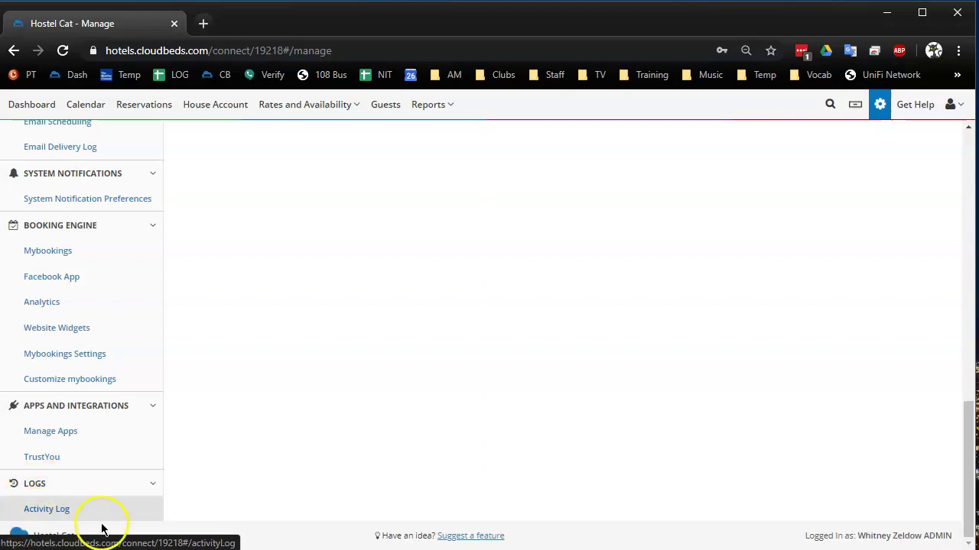
click(49, 517)
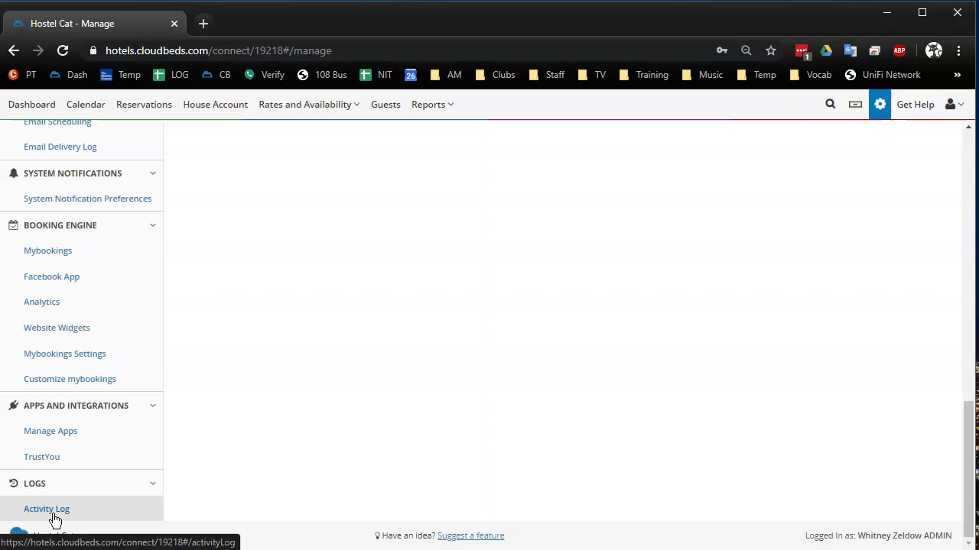
click(72, 510)
click(53, 518)
click(86, 516)
click(34, 520)
click(83, 500)
click(30, 510)
click(74, 515)
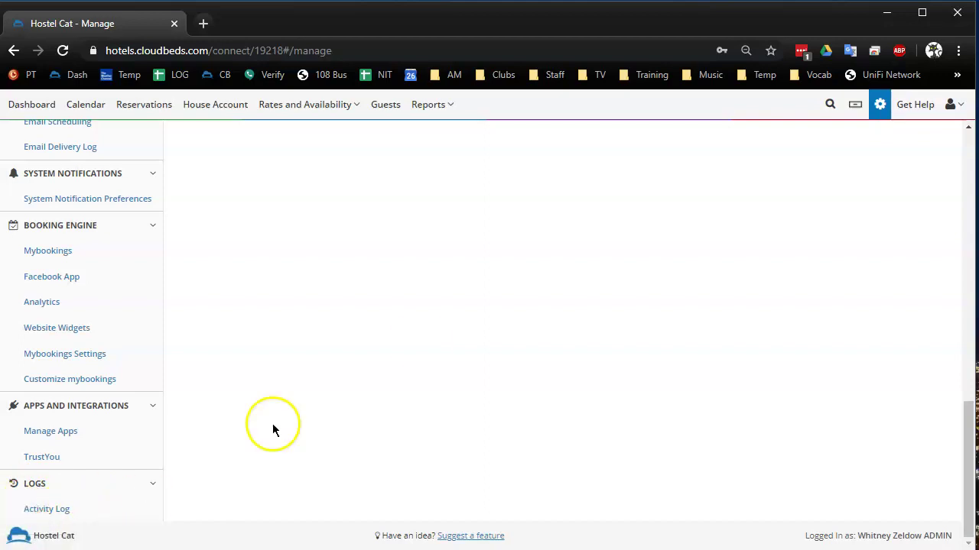
Bring the myfrontdesk help center window back into full view and show its Reports category from the beginning.
scroll(523, 175, up, 3)
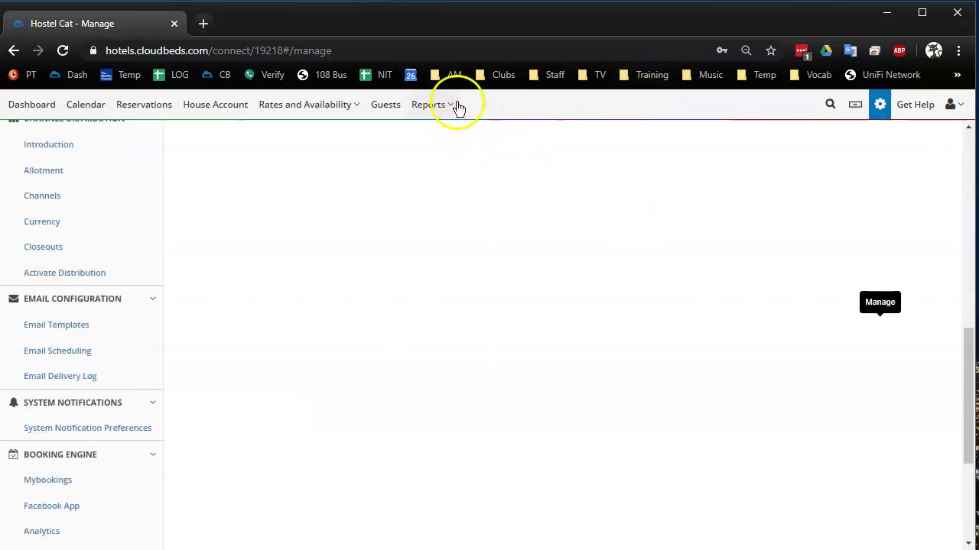
click(447, 107)
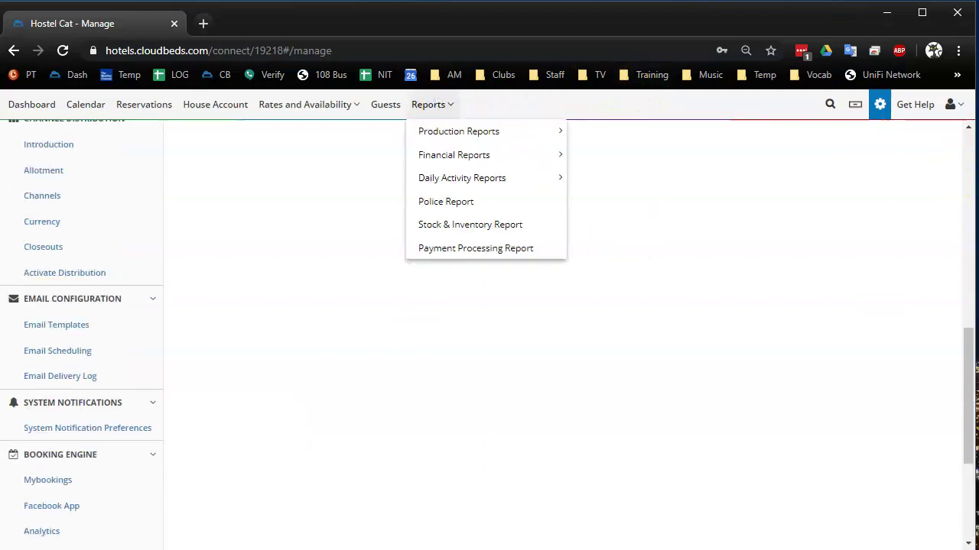
key(alt+Tab)
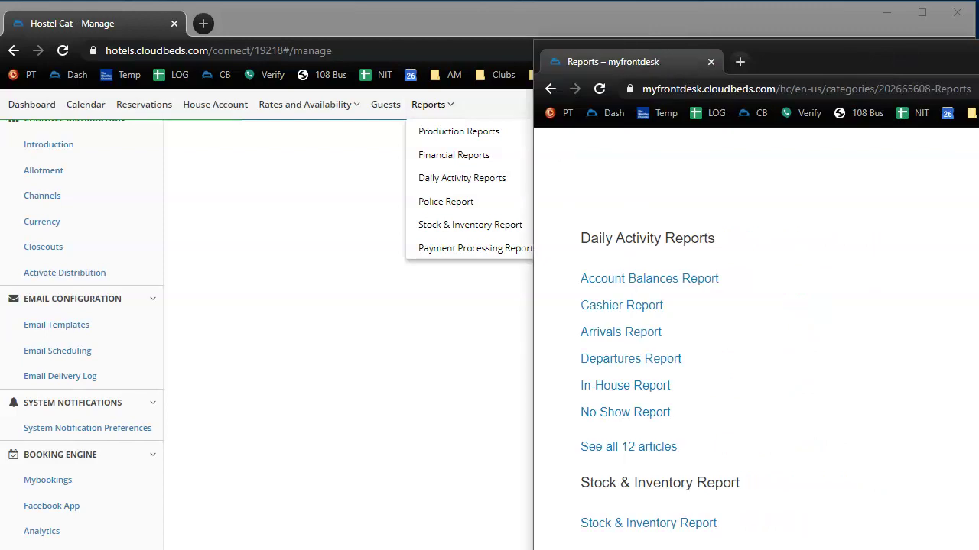
drag(841, 73, 634, 26)
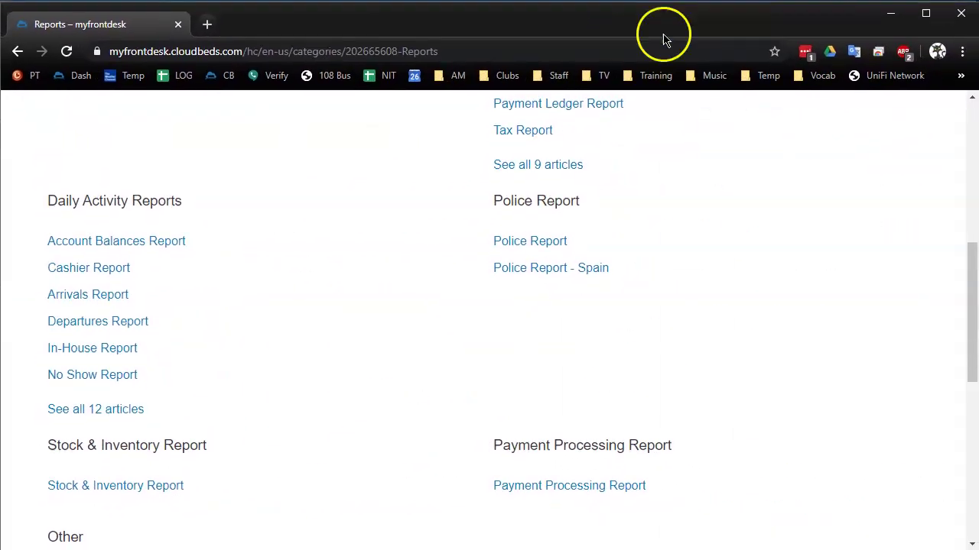
scroll(700, 156, up, 1)
scroll(699, 156, up, 5)
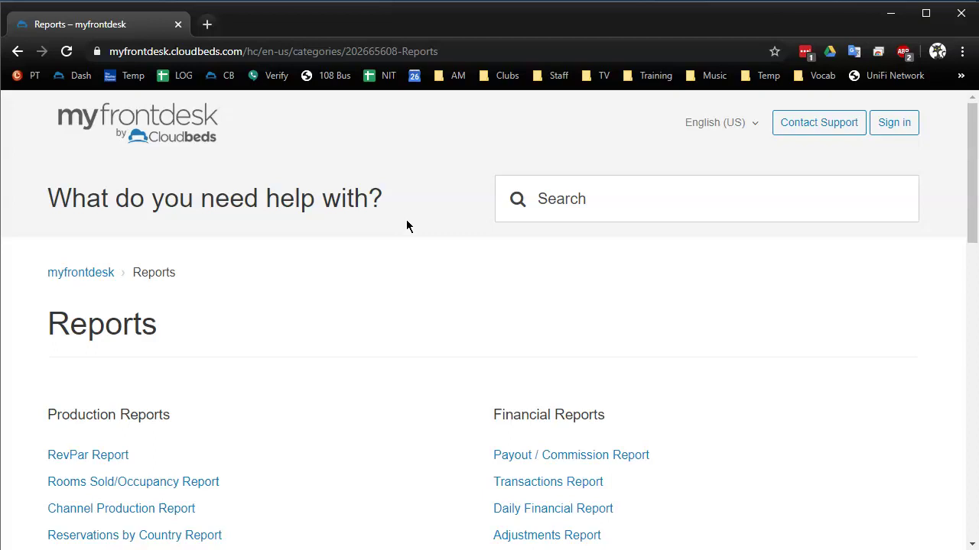
Look over the Production, Financial, Daily Activity and Police report articles listed in the help center's Reports category.
click(441, 200)
scroll(330, 256, down, 1)
scroll(329, 256, down, 2)
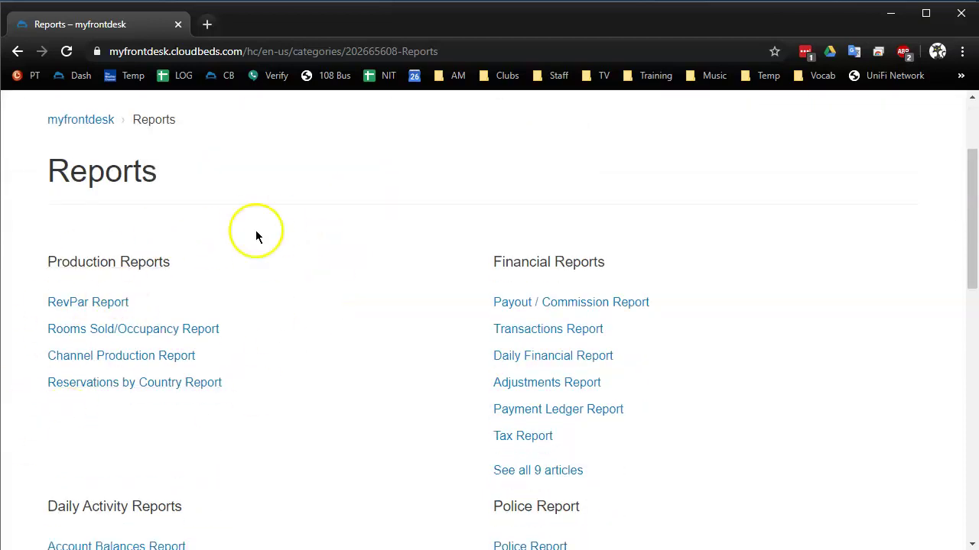
scroll(454, 344, down, 1)
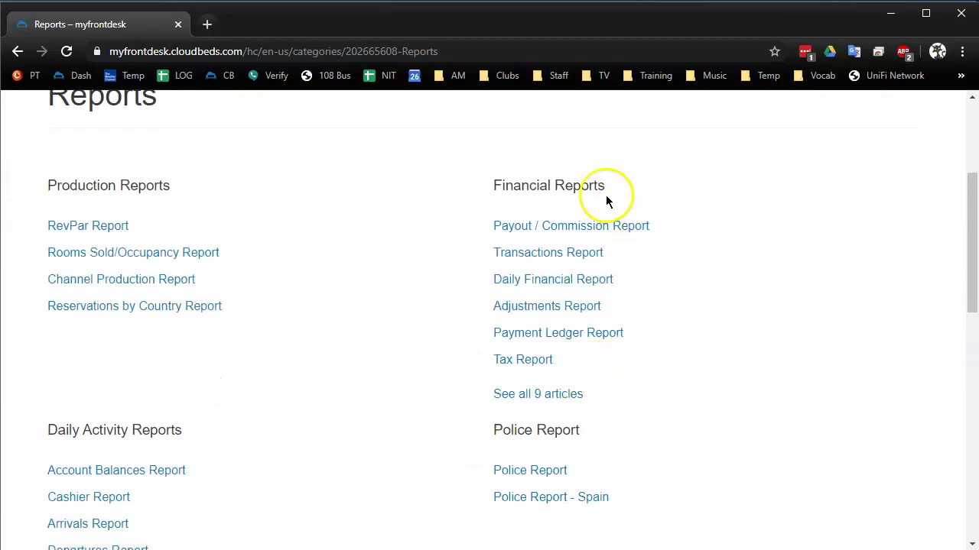
scroll(148, 235, up, 3)
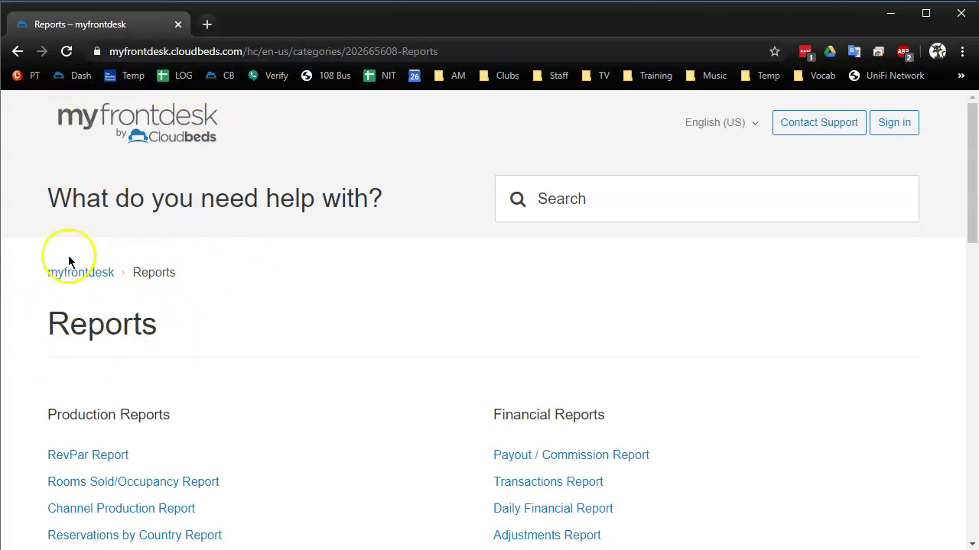
scroll(297, 360, down, 3)
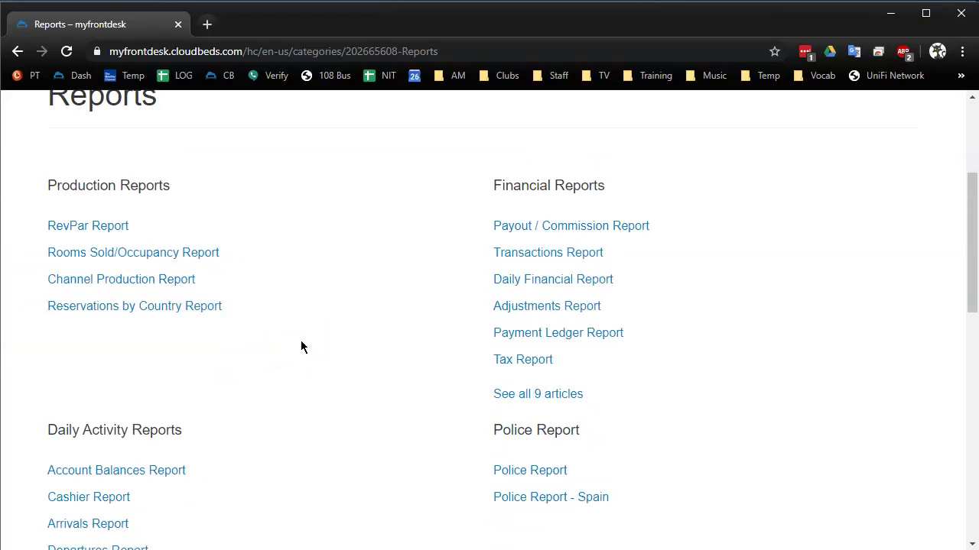
scroll(308, 339, up, 2)
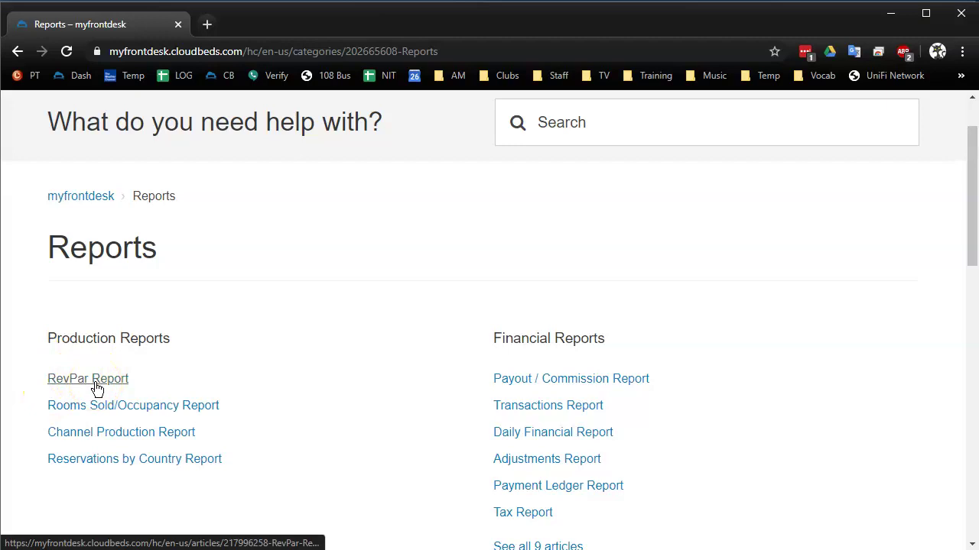
click(78, 386)
scroll(239, 379, down, 1)
scroll(239, 373, up, 1)
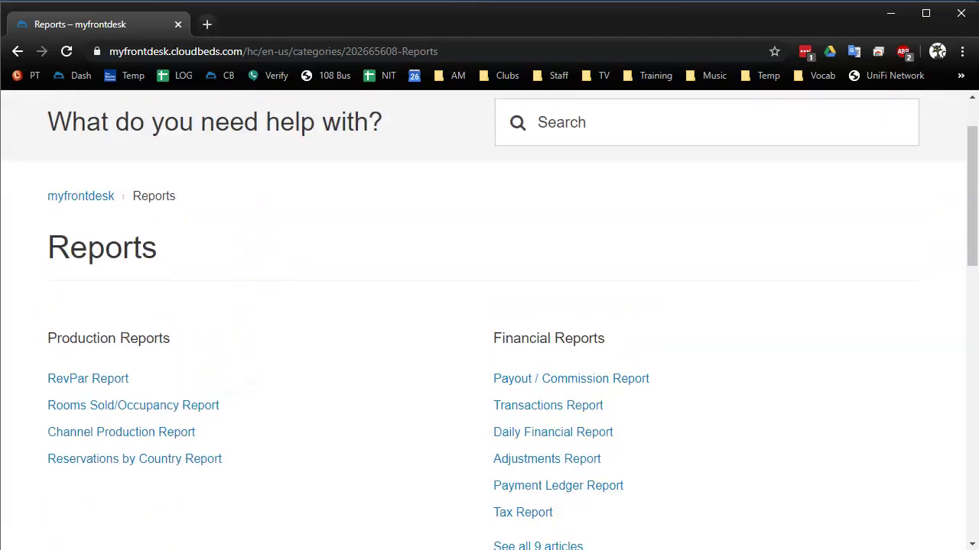
Move the help center window aside and show the report groups available under Reports in Cloudbeds.
drag(443, 18, 978, 11)
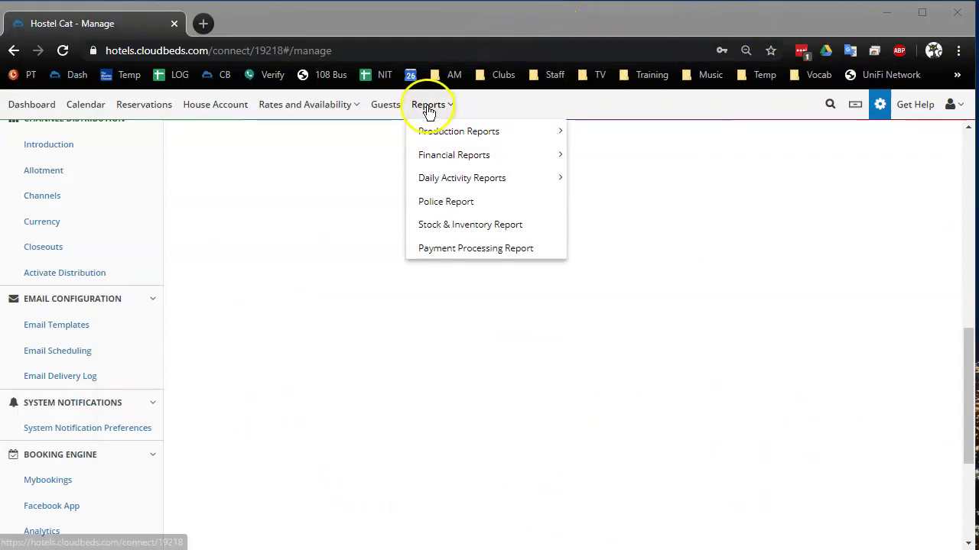
mouse_move(423, 129)
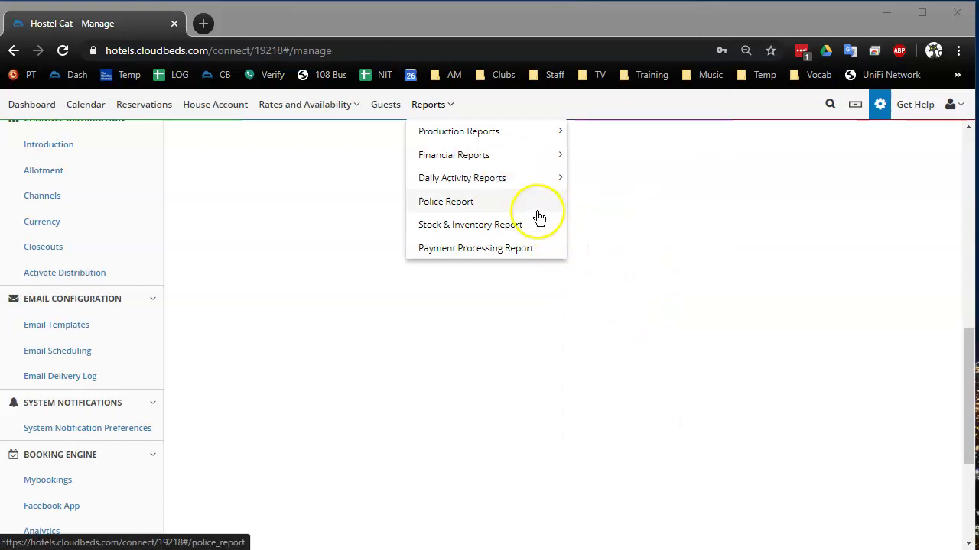
mouse_move(567, 184)
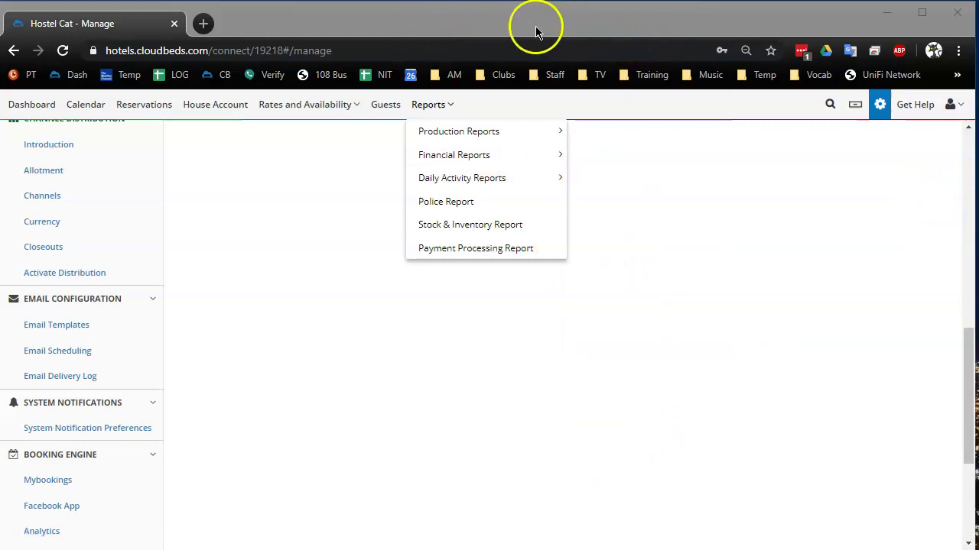
Return to the myfrontdesk help center window and bring its Production and Financial Reports article lists into view.
drag(483, 23, 428, 9)
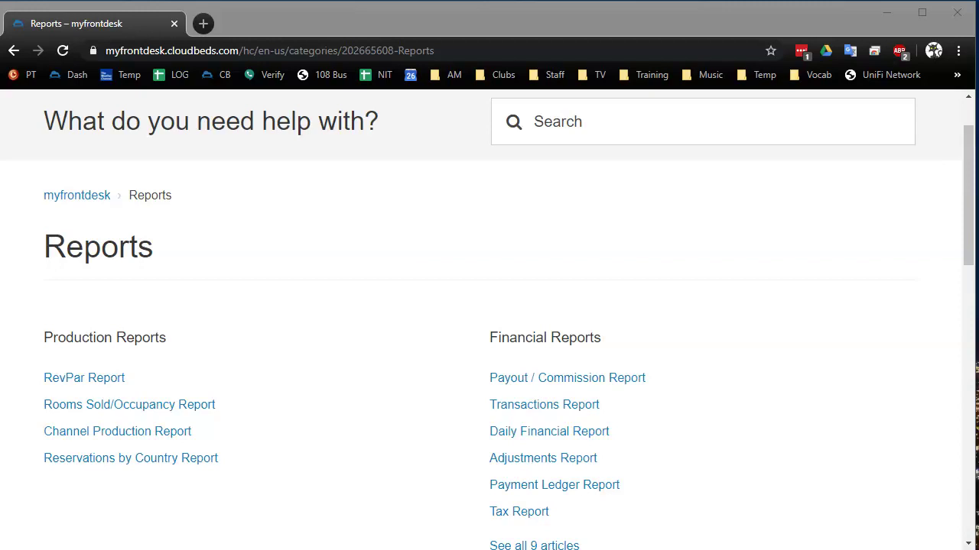
click(953, 435)
scroll(611, 291, up, 1)
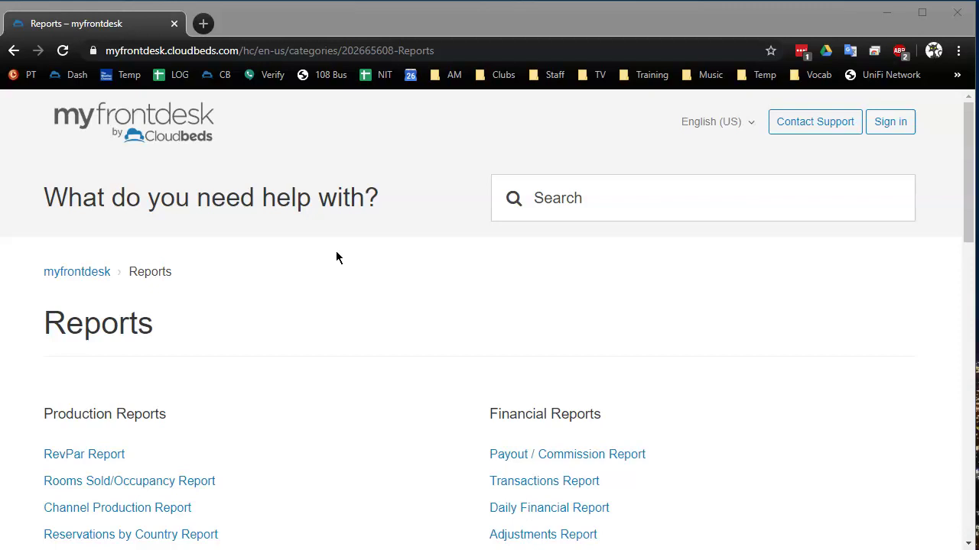
scroll(586, 400, down, 2)
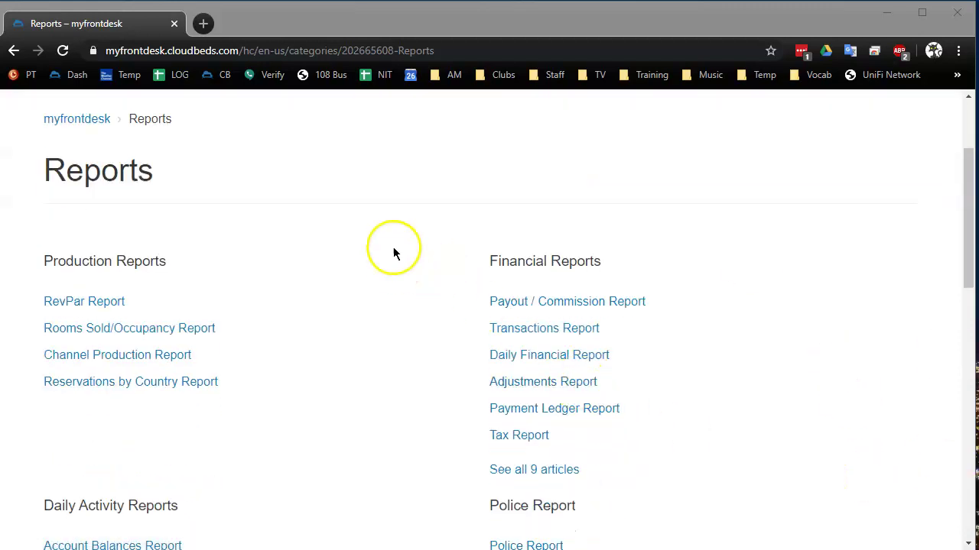
Open the Transactions Report article under Financial Reports and read through its navigation, filter and field instructions.
click(548, 333)
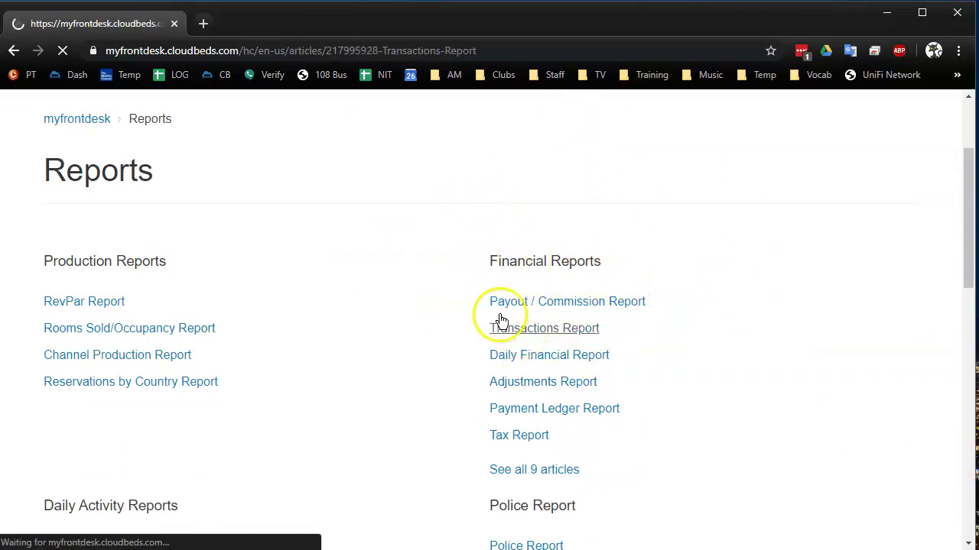
scroll(338, 343, down, 5)
scroll(369, 289, up, 1)
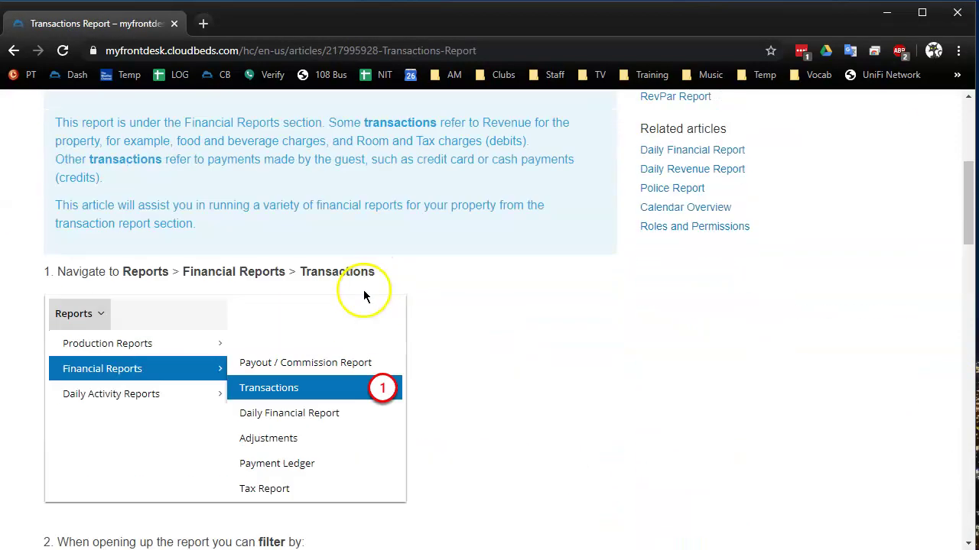
scroll(343, 296, down, 3)
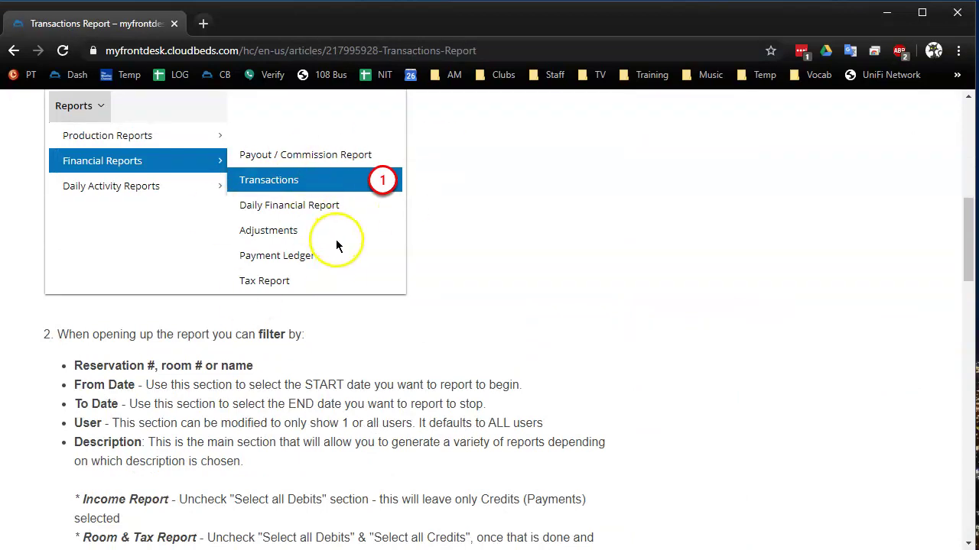
scroll(337, 210, down, 4)
scroll(337, 214, down, 5)
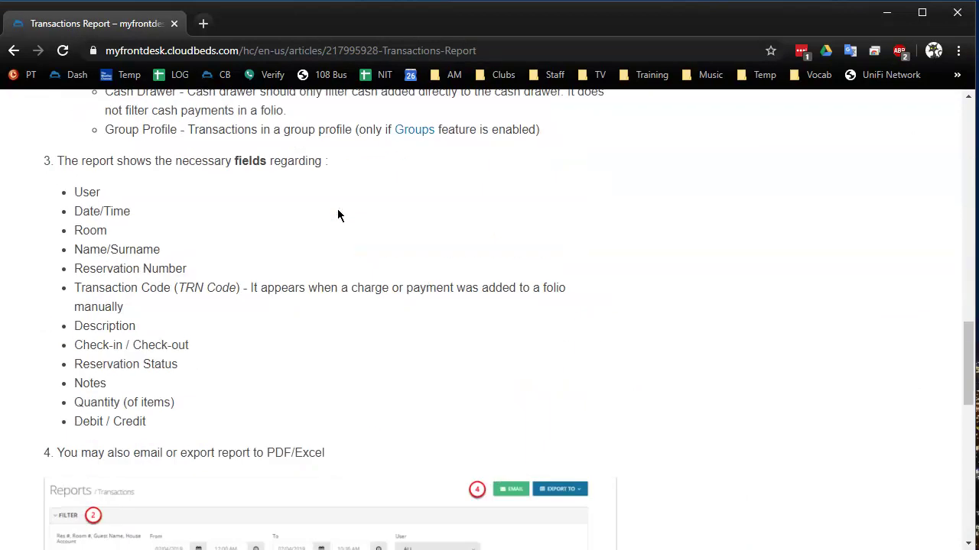
scroll(334, 215, up, 6)
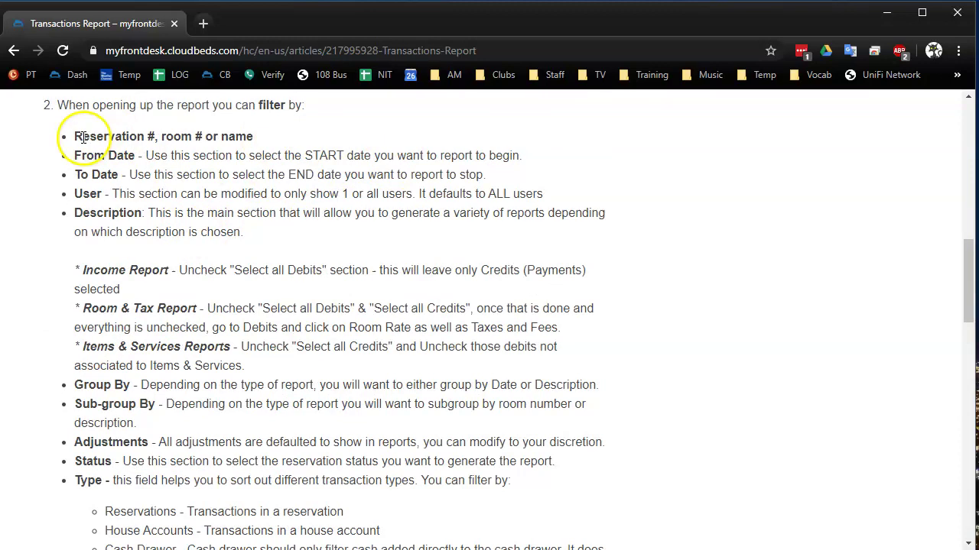
Highlight the filter options from Reservation # to Type in the Transactions Report article, and return to the Reports category.
drag(71, 136, 509, 480)
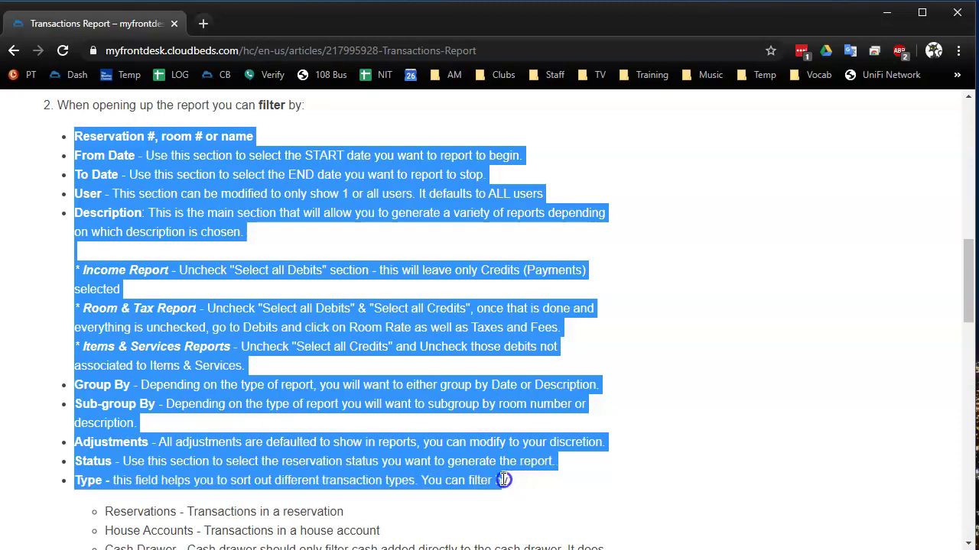
click(408, 428)
click(13, 49)
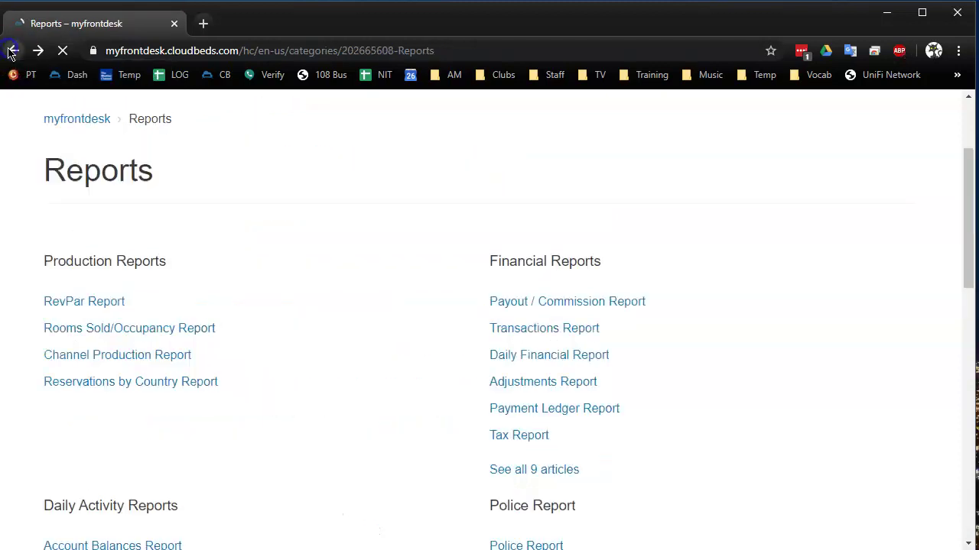